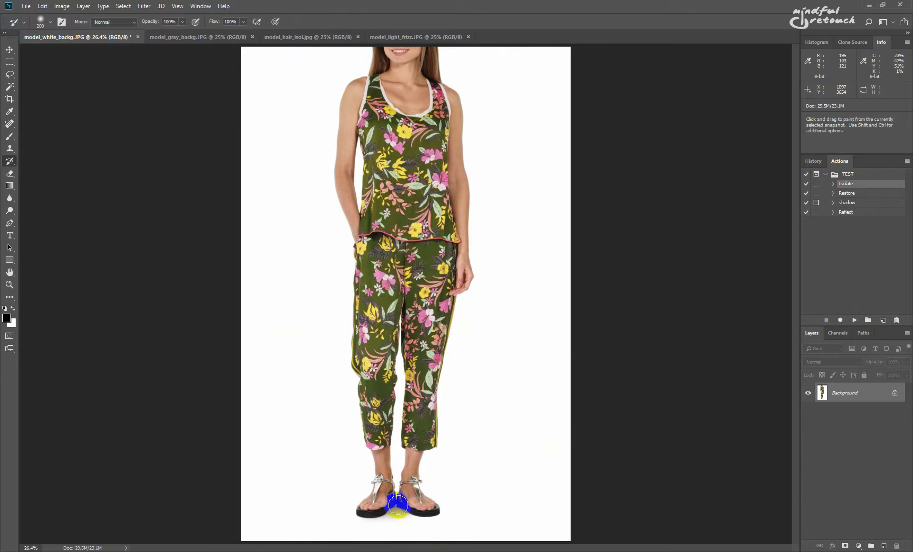
Examine the dress hem, shoes and floor shadow in model_gray_backg.JPG.
click(200, 37)
scroll(449, 478, up, 15)
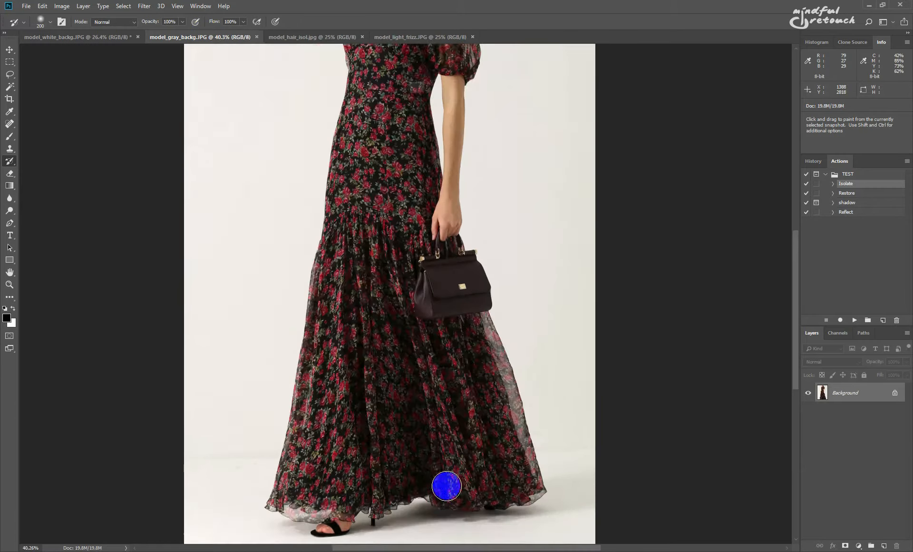
drag(446, 508, 451, 219)
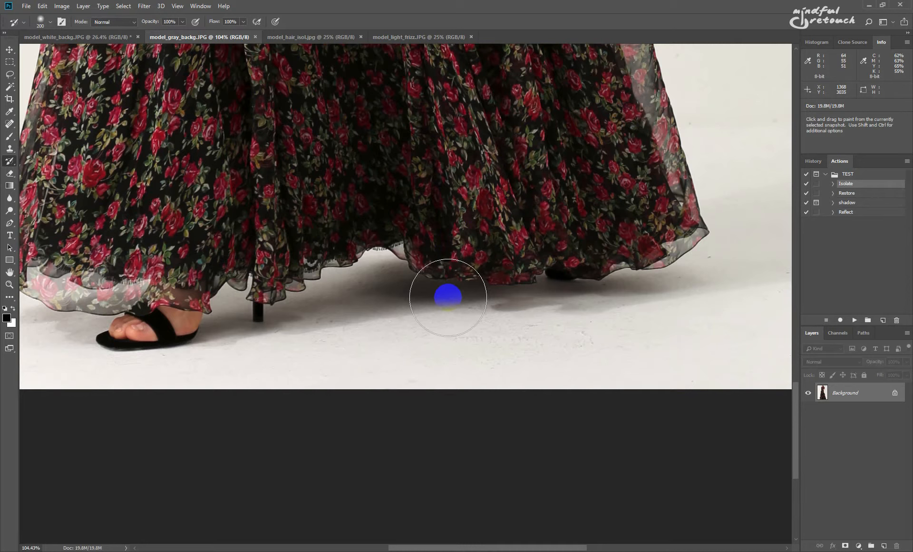
scroll(442, 122, down, 3)
drag(420, 152, 423, 296)
scroll(424, 297, down, 2)
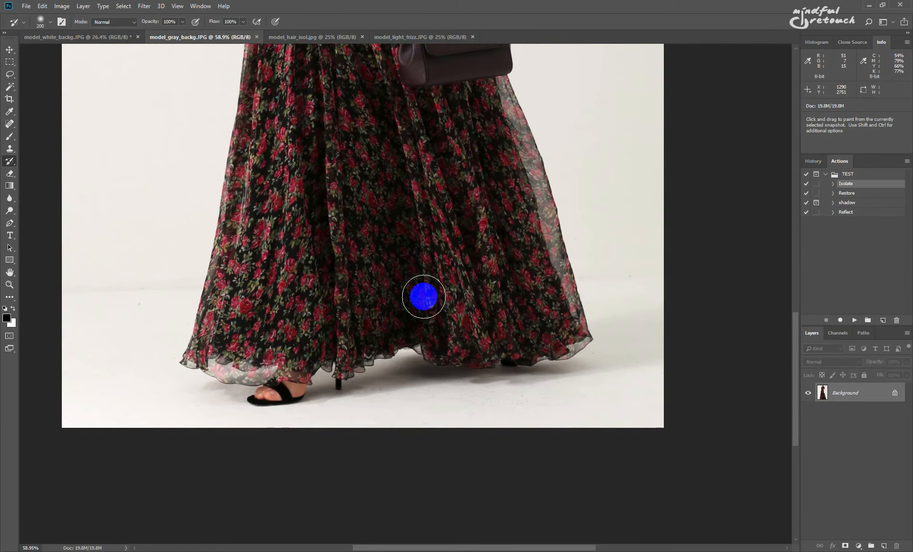
scroll(423, 297, down, 3)
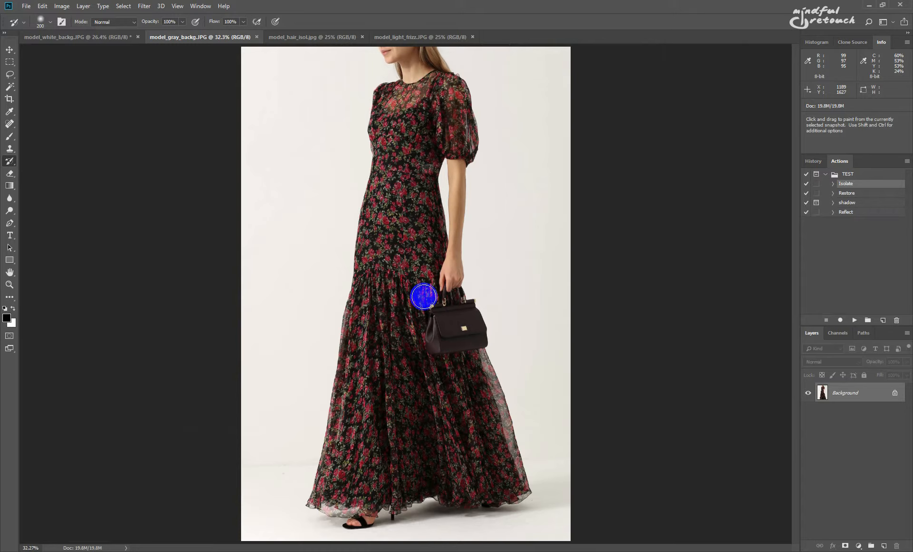
In model_hair_isol.jpg, select the light gray background around the model on both sides with the Magic Wand.
click(338, 38)
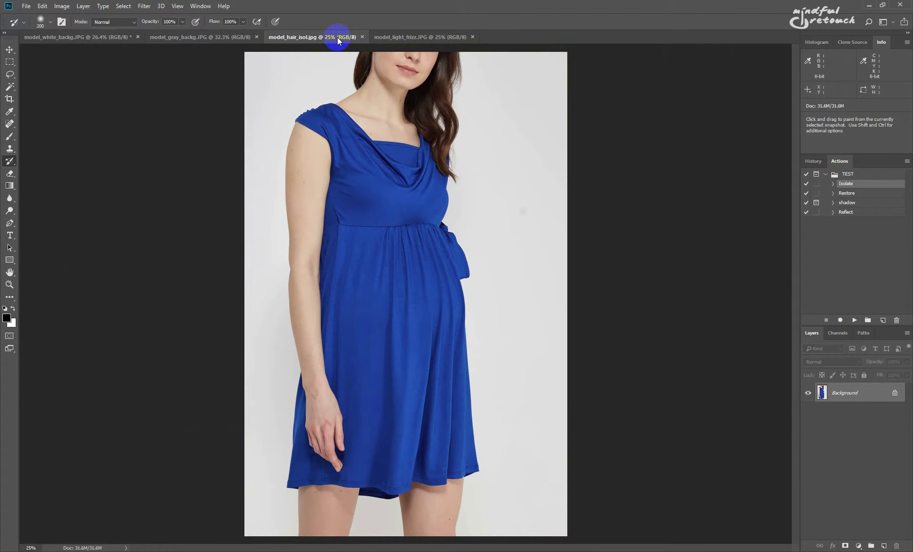
key(w)
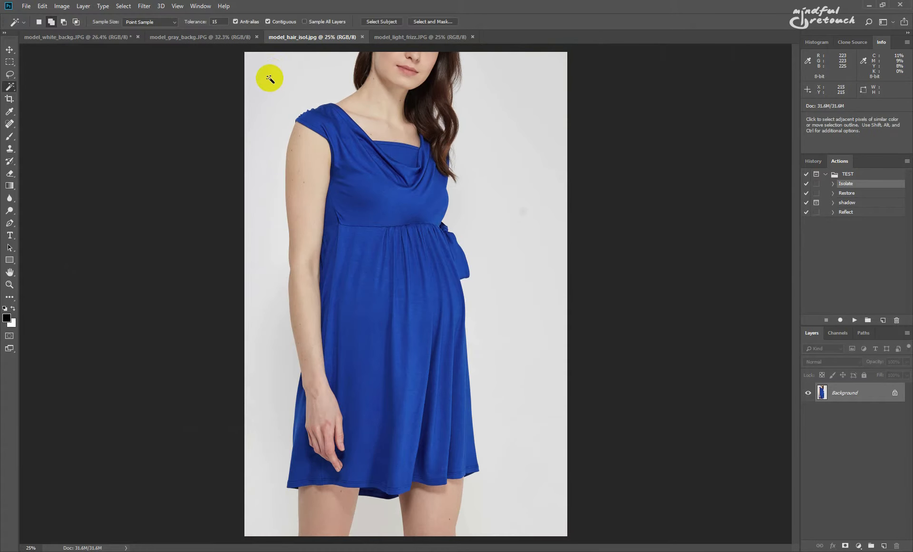
click(506, 78)
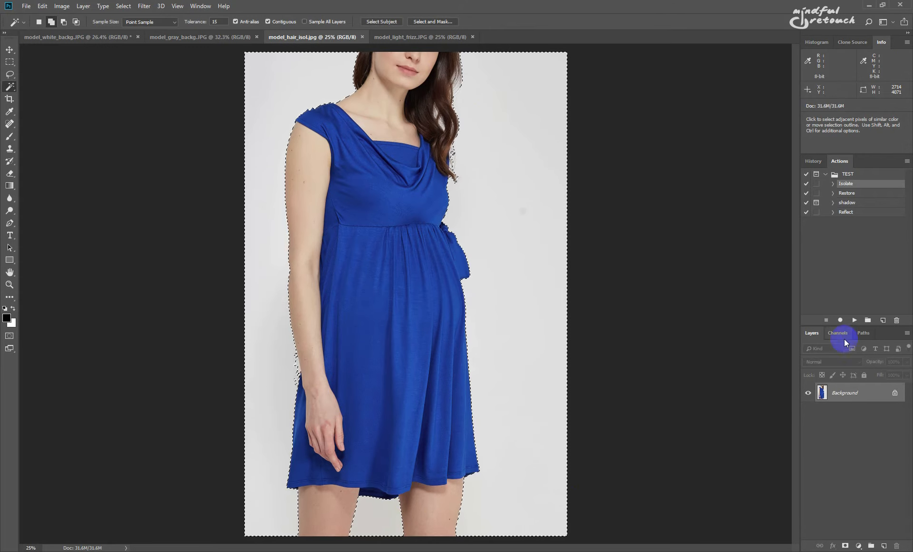
Run the Isolate action on the selected background and inspect the hair edges at 100%.
click(854, 321)
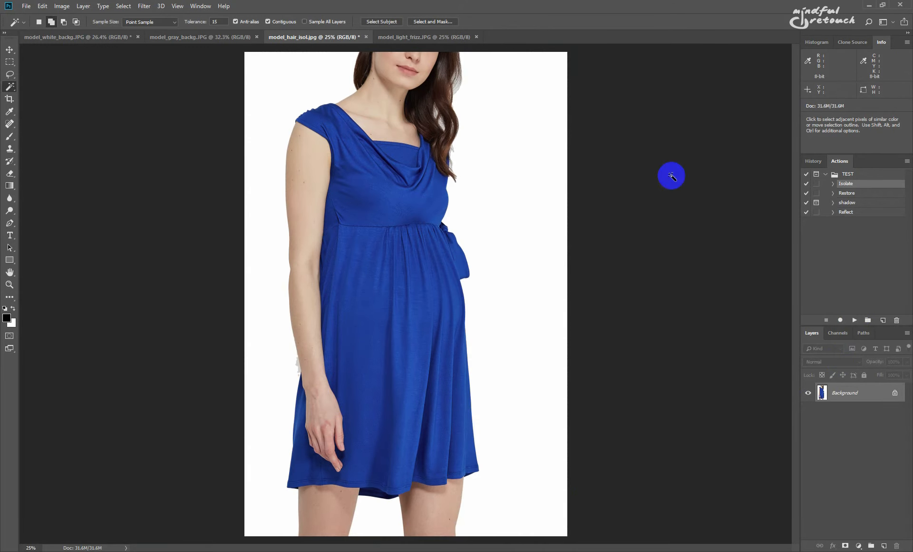
key(ctrl+1)
drag(580, 121, 534, 551)
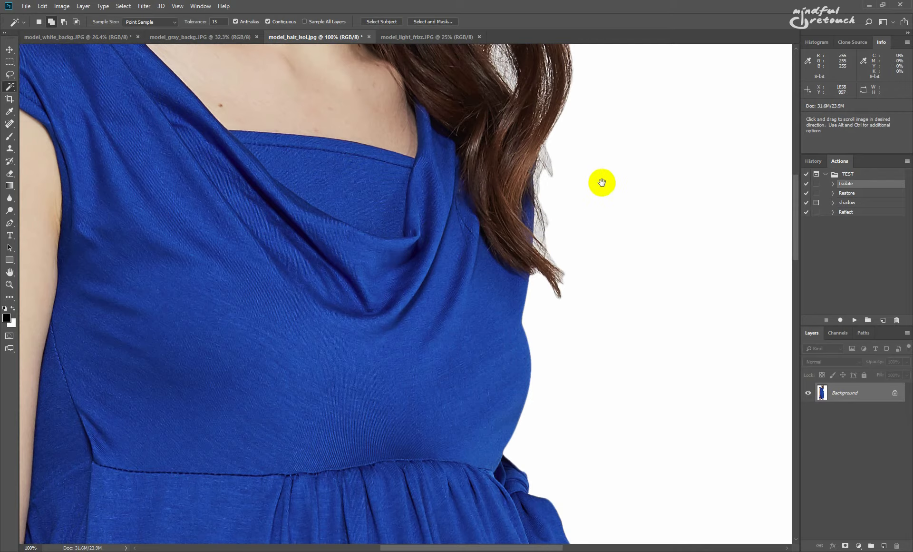
drag(601, 183, 528, 420)
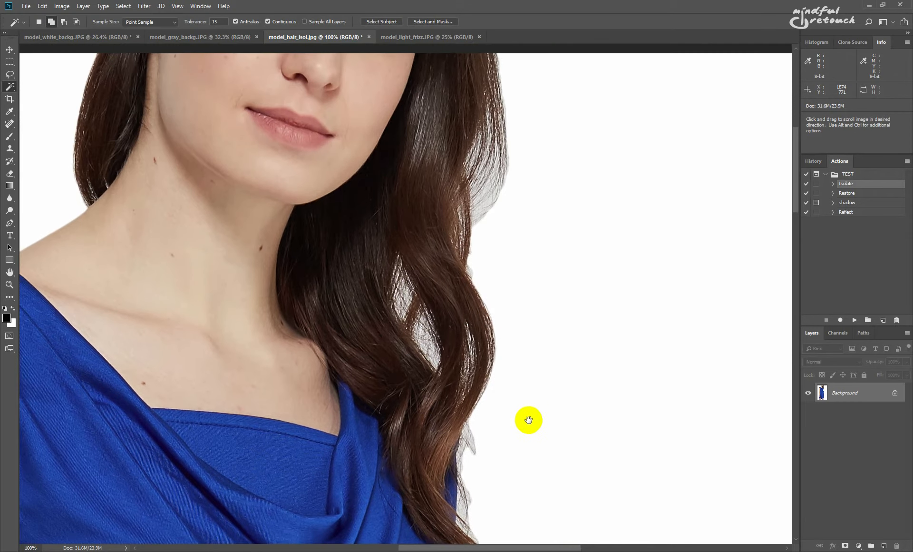
drag(526, 353, 505, 146)
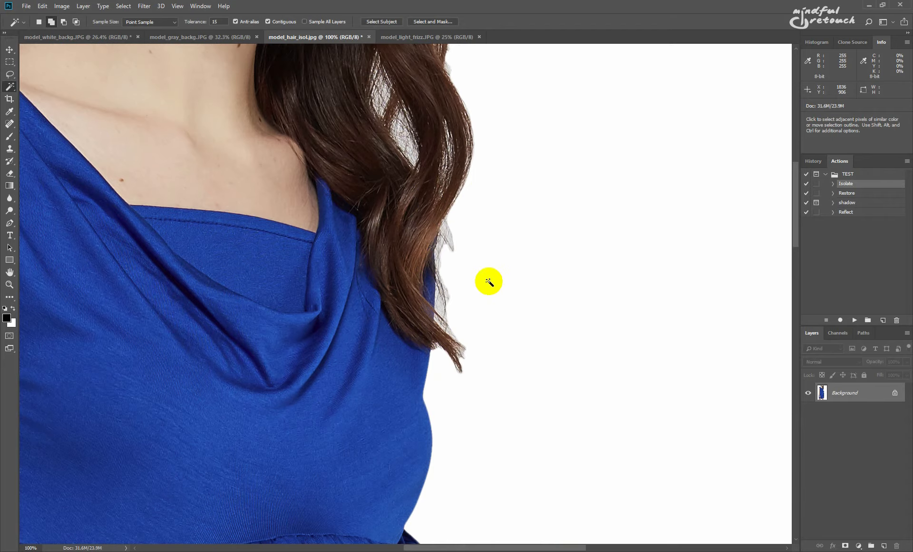
key(e)
key(bracketright)
key(bracketright)
key(bracketleft)
key(bracketleft)
key(bracketleft)
key(bracketleft)
key(bracketleft)
key(bracketleft)
key(bracketleft)
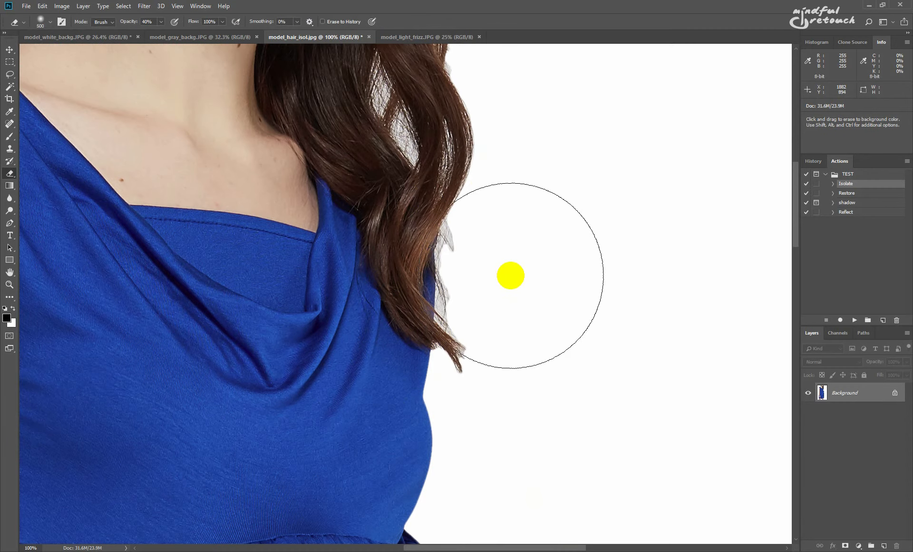
mouse_move(594, 169)
mouse_down()
mouse_move(573, 360)
mouse_move(566, 308)
mouse_up()
scroll(575, 322, down, 1)
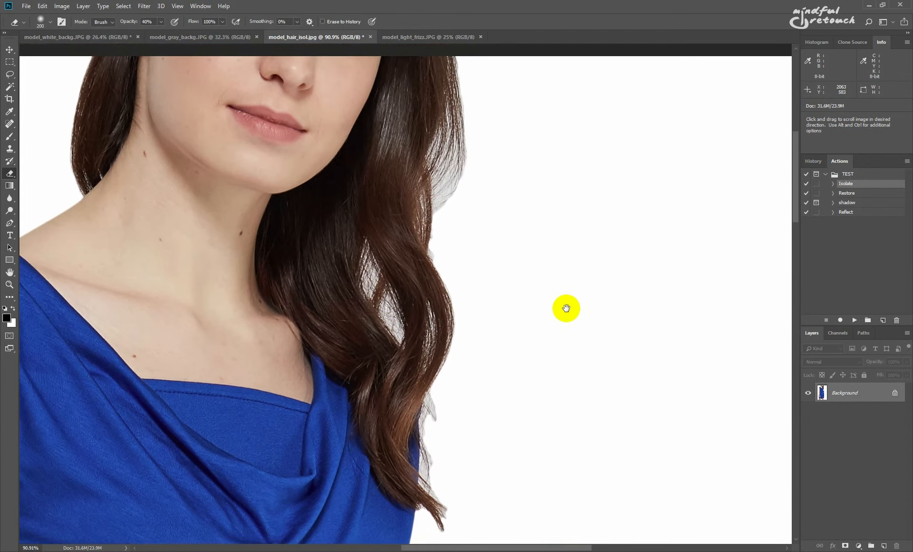
Apply a Selective Color adjustment to the whole image with Black at -100% for the Whites, using the Relative method.
key(alt+i)
key(j)
key(s)
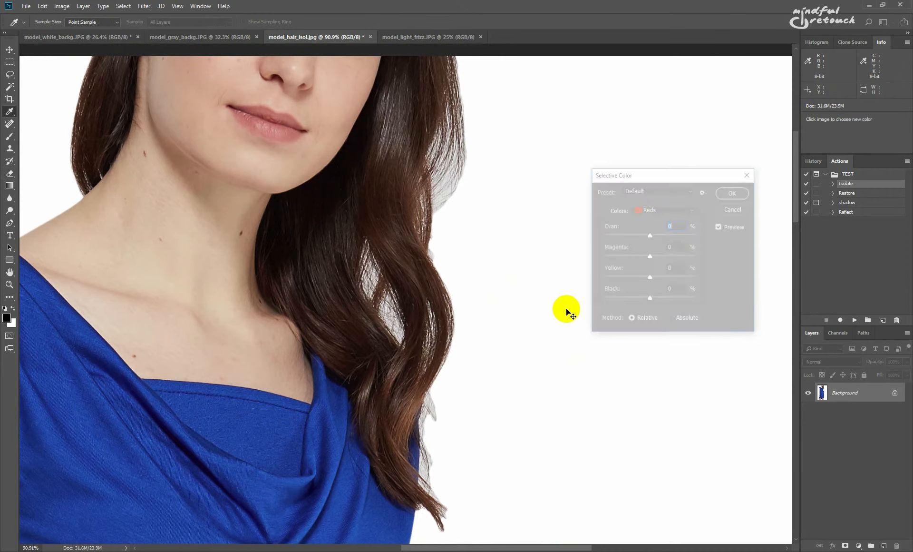
click(664, 207)
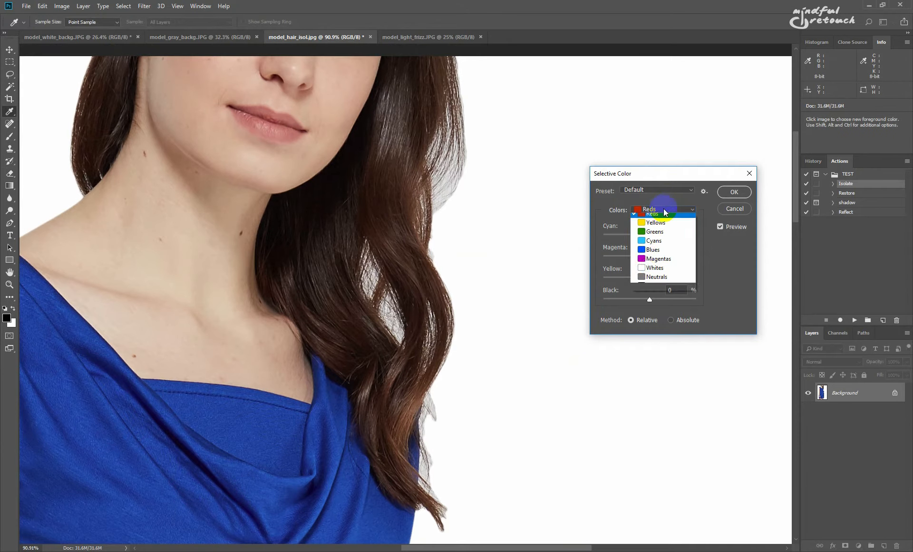
click(655, 275)
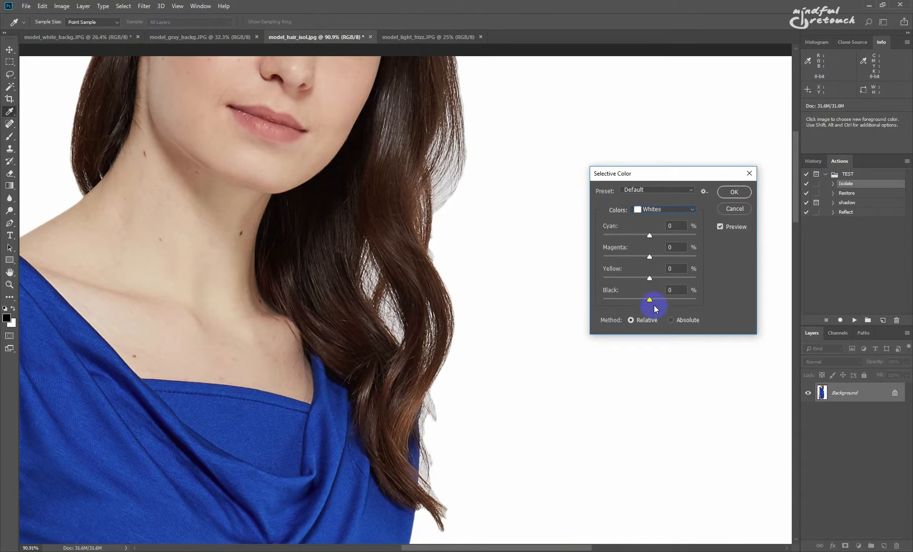
drag(652, 302, 594, 303)
click(633, 323)
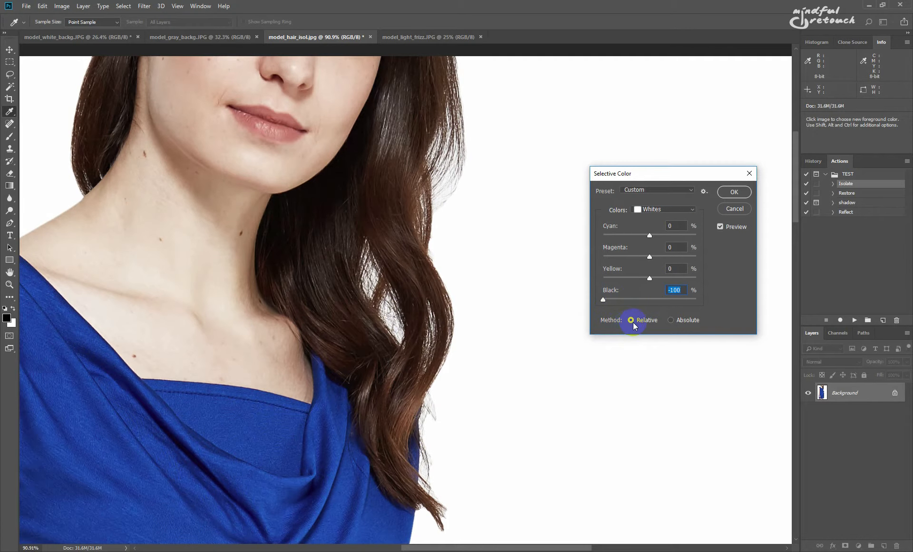
click(730, 193)
Apply the same Selective Color adjustment to the whole image a second time and check the model's skin and hair.
key(e)
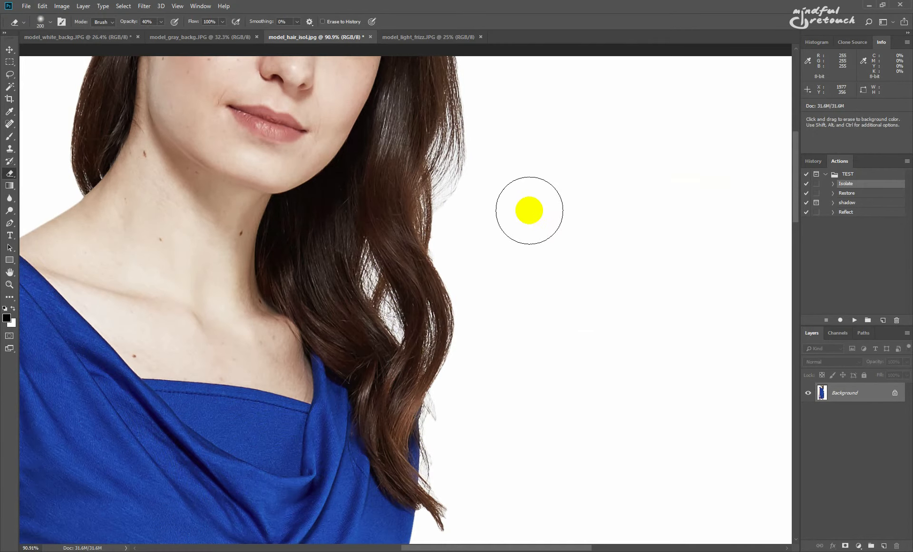
key(ctrl+F2)
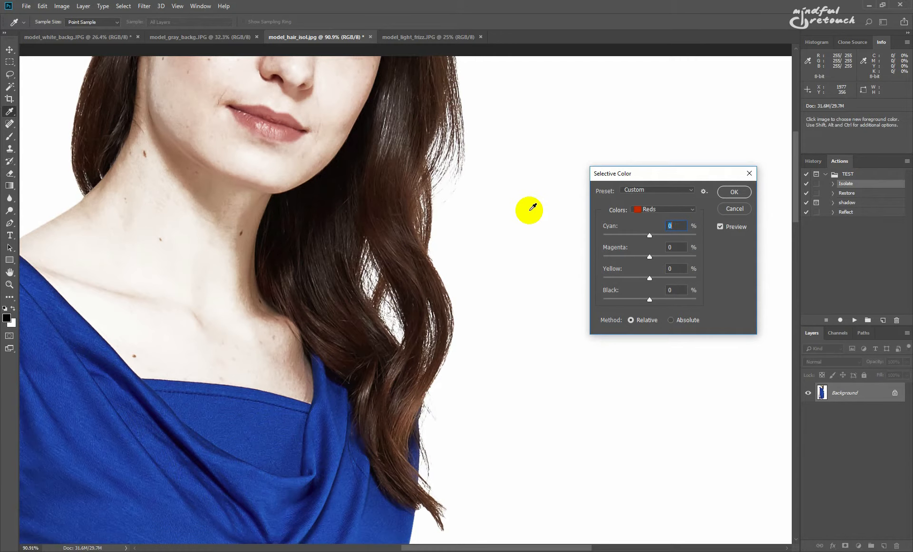
key(Return)
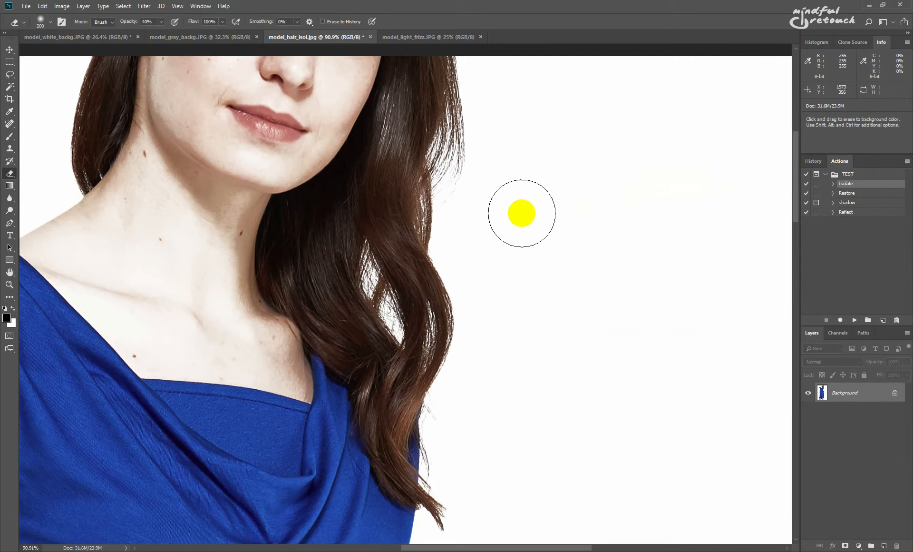
scroll(414, 302, down, 3)
scroll(405, 264, down, 7)
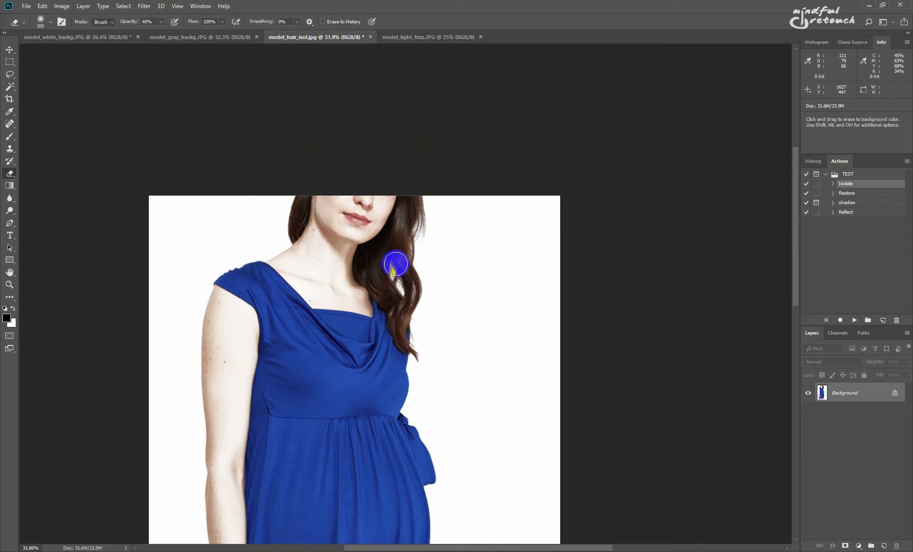
Undo both Selective Color adjustments by reverting the image to the Deselect history state.
click(811, 161)
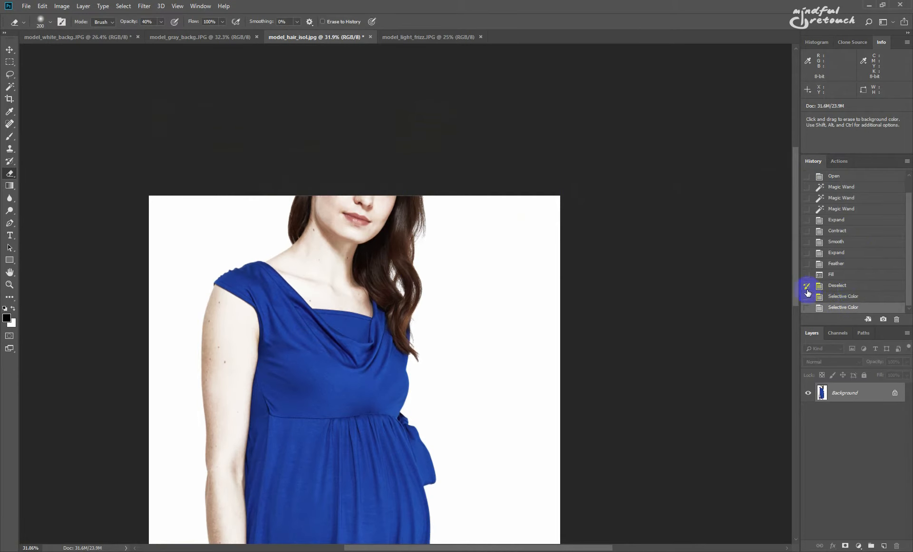
key(y)
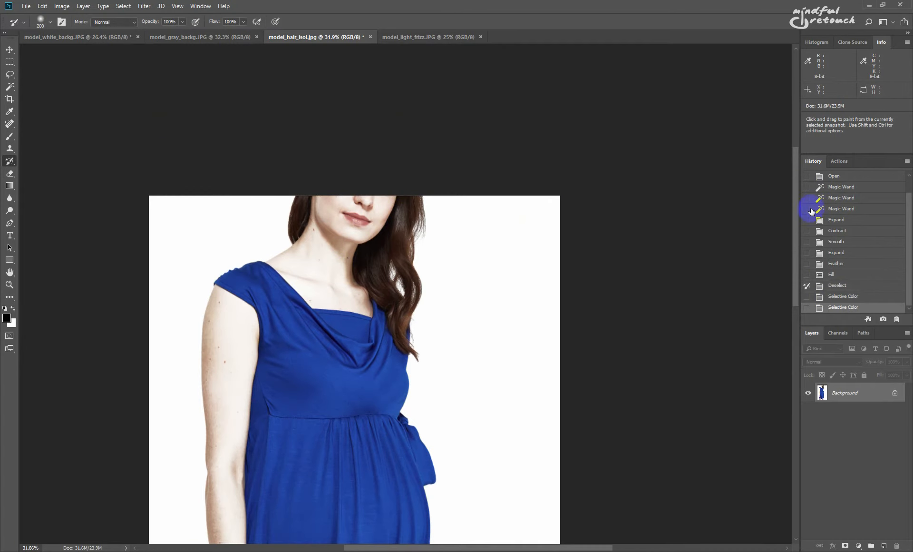
click(846, 286)
Select the long hair beside the face and shoulder with two overlapping rectangular marquees.
scroll(404, 247, up, 4)
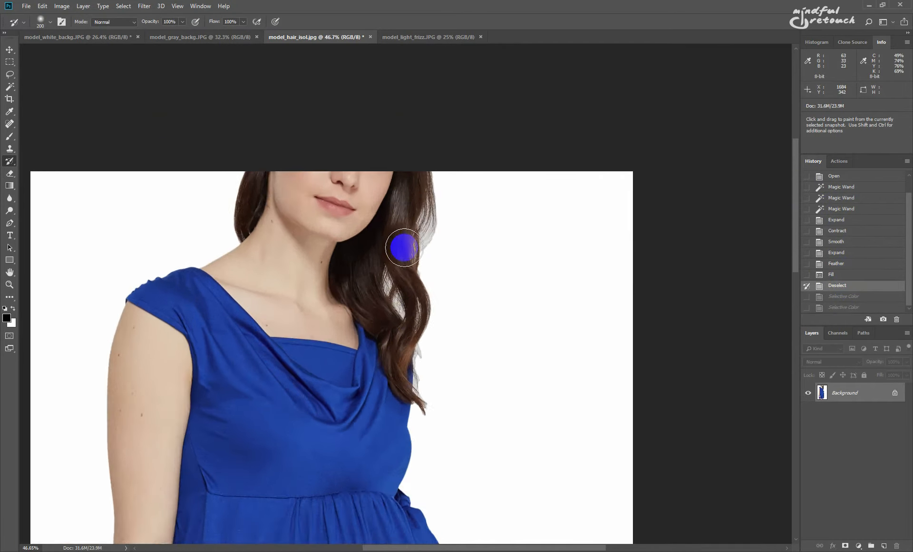
scroll(404, 248, up, 2)
key(m)
drag(401, 146, 483, 301)
drag(359, 272, 465, 470)
Apply the last Selective Color settings twice to the selected hair area and deselect it.
key(ctrl+alt+s)
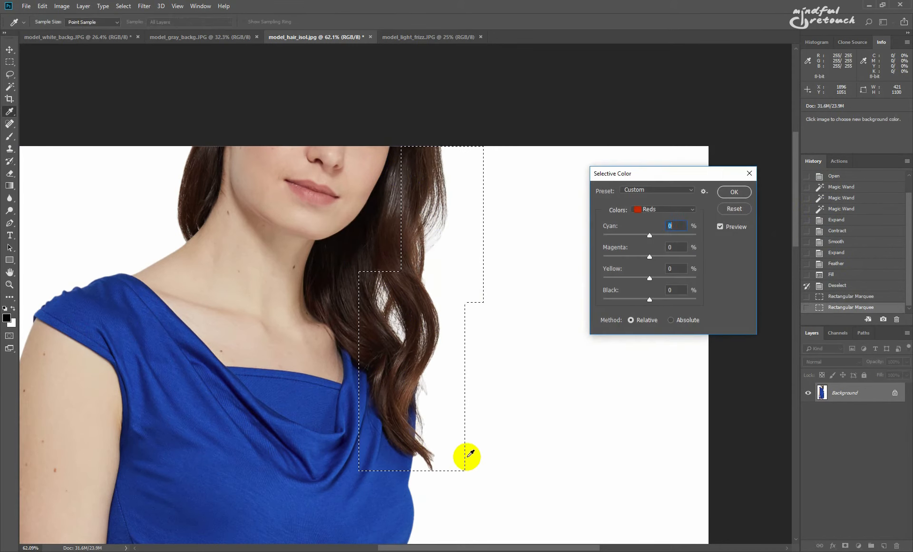
key(Return)
key(ctrl+alt+s)
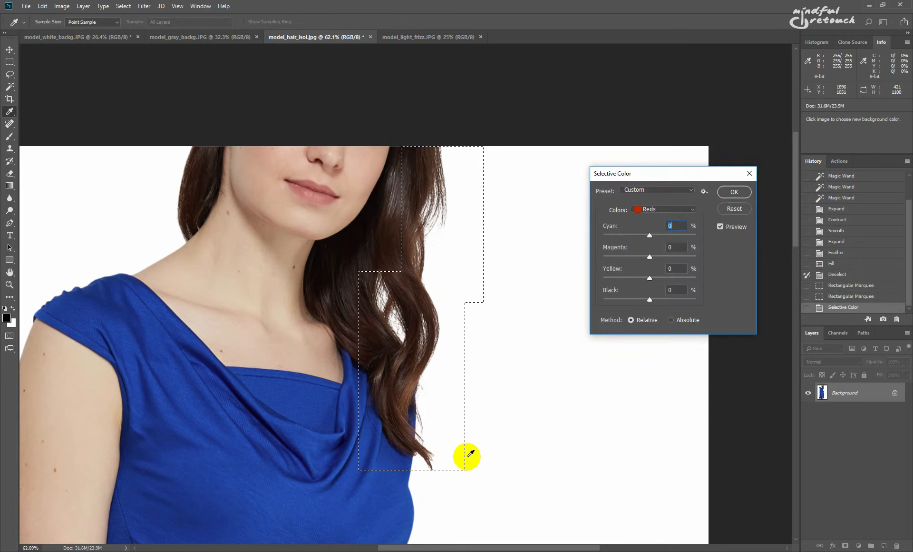
key(Return)
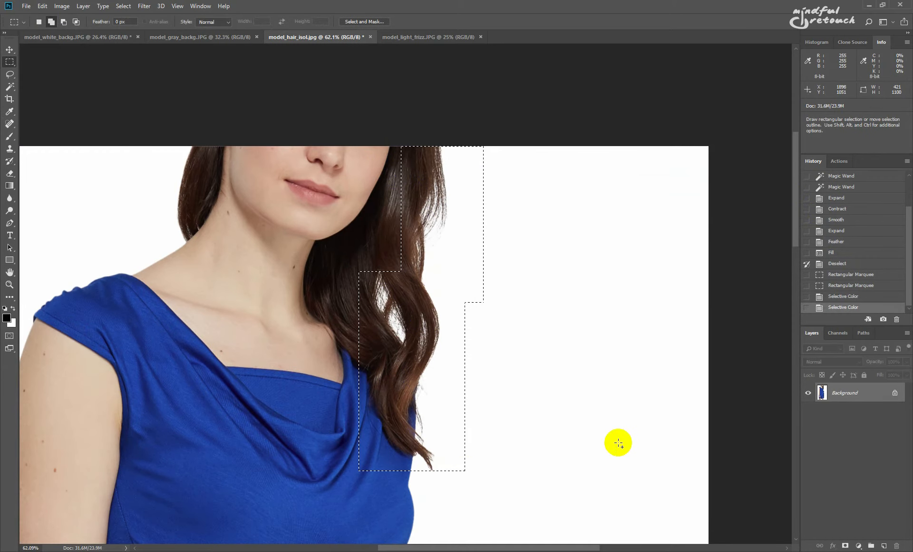
click(619, 443)
Revert the image to the last Magic Wand history state.
scroll(864, 250, up, 5)
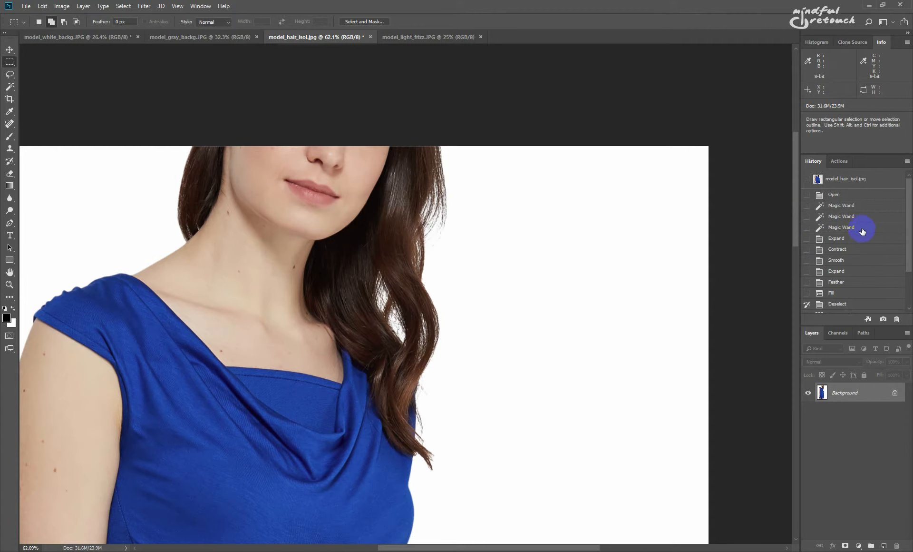
click(862, 229)
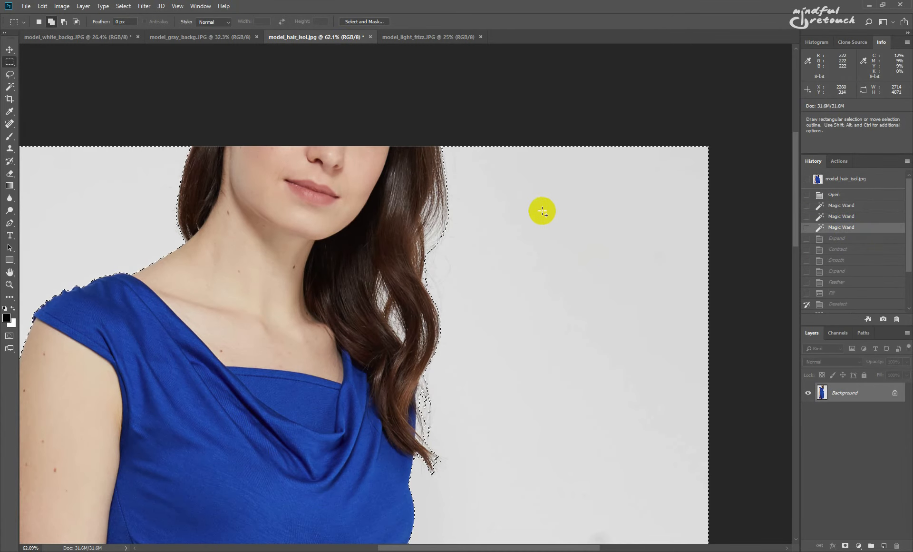
Open the background selection in Select and Mask and set the view mode to Overlay.
click(357, 21)
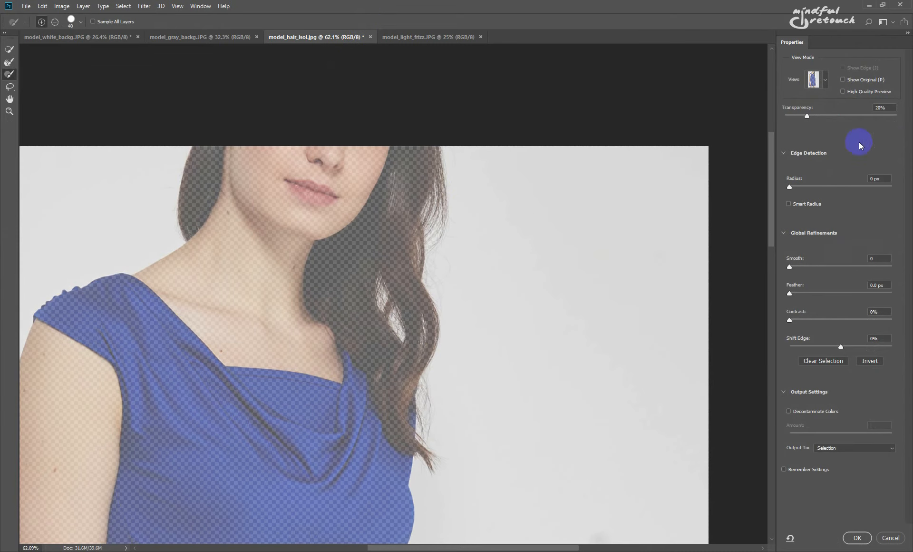
click(826, 79)
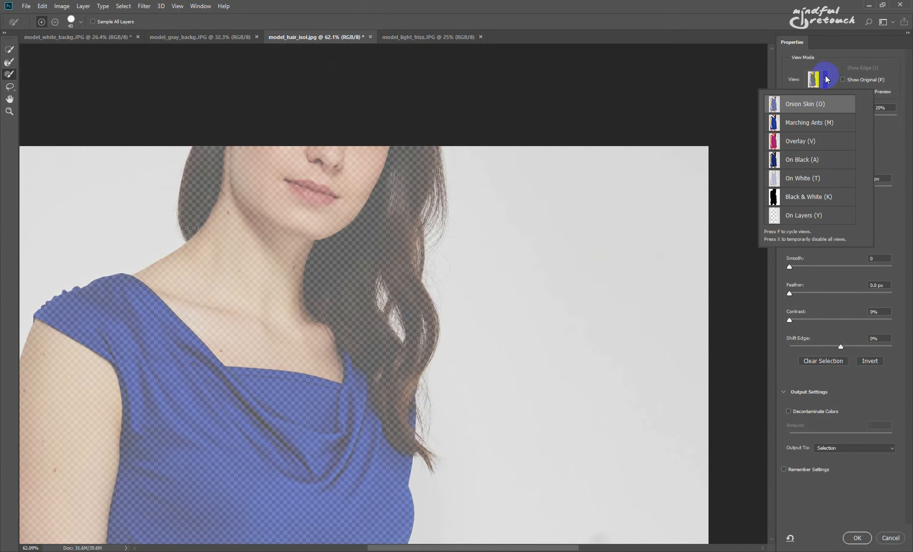
click(826, 145)
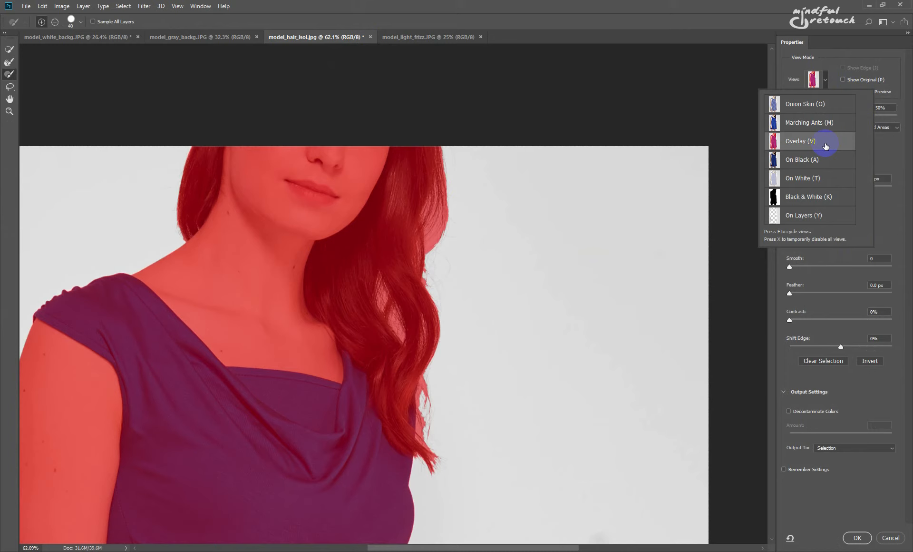
double_click(825, 146)
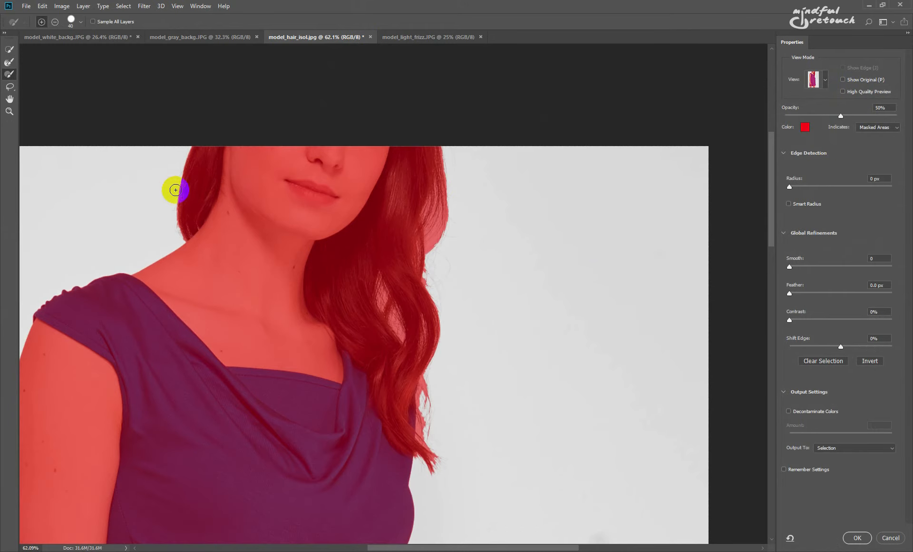
Paint with the Refine Edge Brush at size 70 along the outer edge and loose tips of the long hair beside the shoulder.
key(r)
mouse_move(445, 221)
mouse_down()
mouse_move(448, 194)
mouse_move(418, 177)
mouse_up()
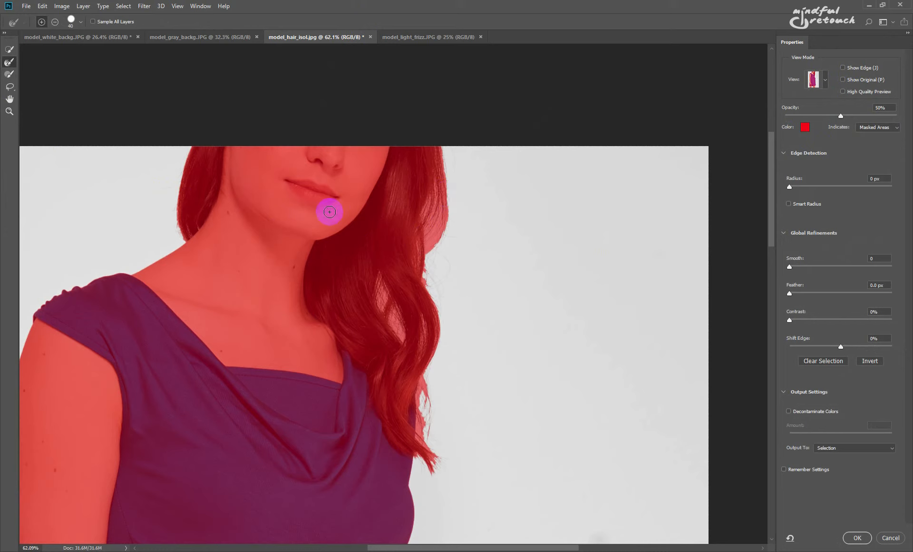
key(bracketright)
key(bracketright)
key(bracketright)
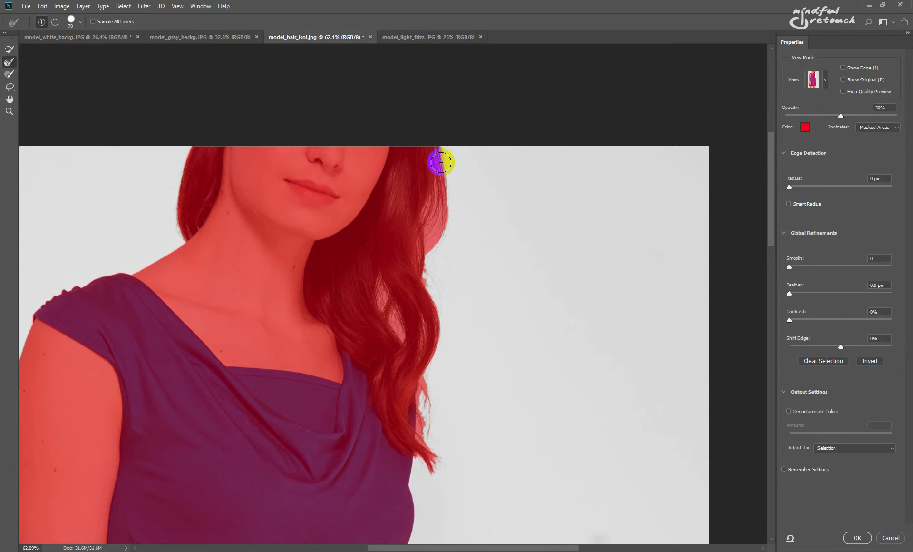
mouse_move(441, 162)
mouse_down()
mouse_move(437, 254)
mouse_move(416, 282)
mouse_move(415, 251)
mouse_move(415, 293)
mouse_move(384, 305)
mouse_move(395, 340)
mouse_move(426, 316)
mouse_move(420, 408)
mouse_move(421, 416)
mouse_move(423, 397)
mouse_move(430, 472)
mouse_move(440, 457)
mouse_up()
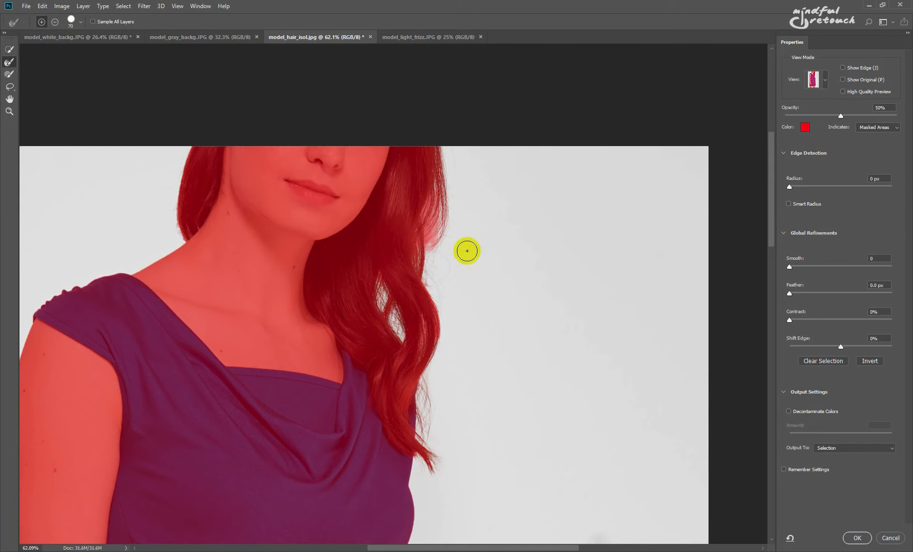
drag(447, 230, 421, 261)
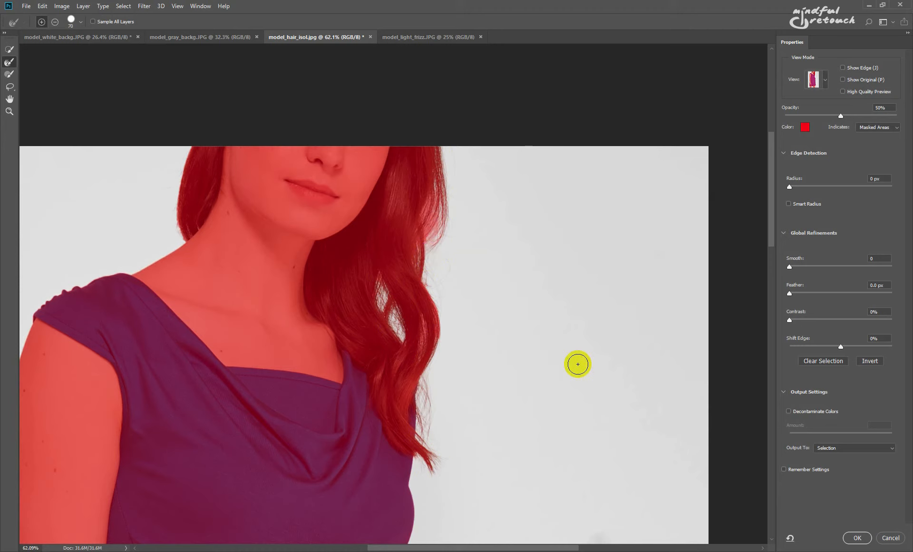
Accept the refined selection, fill the background with white and deselect it.
click(855, 538)
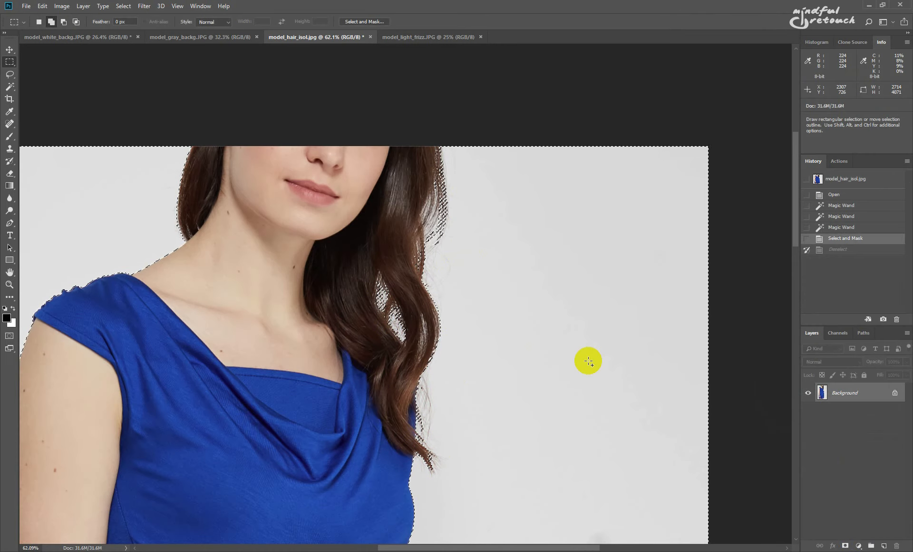
key(ctrl+BackSpace)
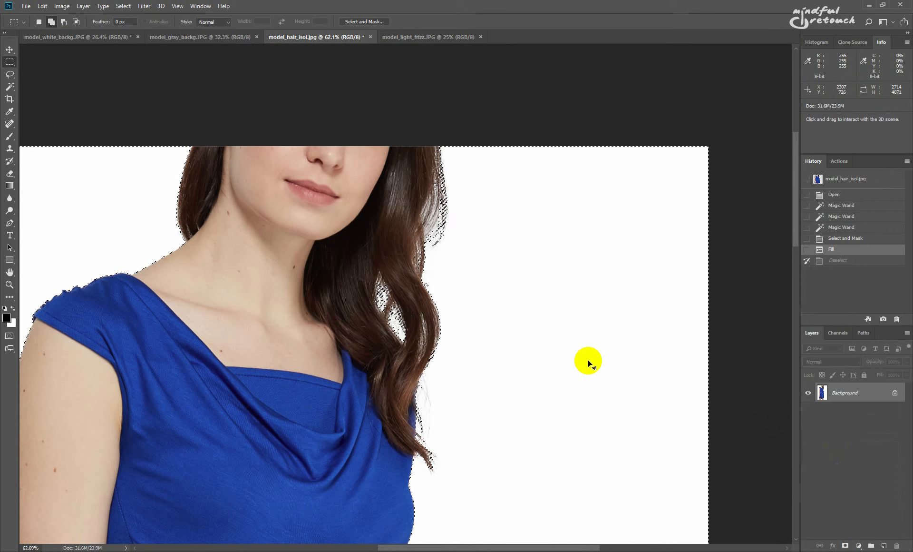
key(ctrl+d)
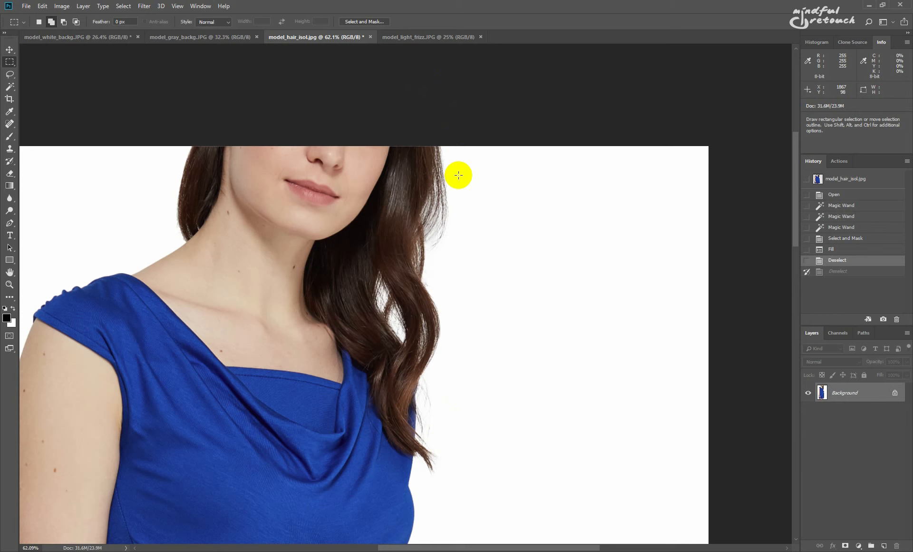
In model_light_frizz.JPG, select the background around the model with the Magic Wand and run the Isolate action on it.
click(439, 37)
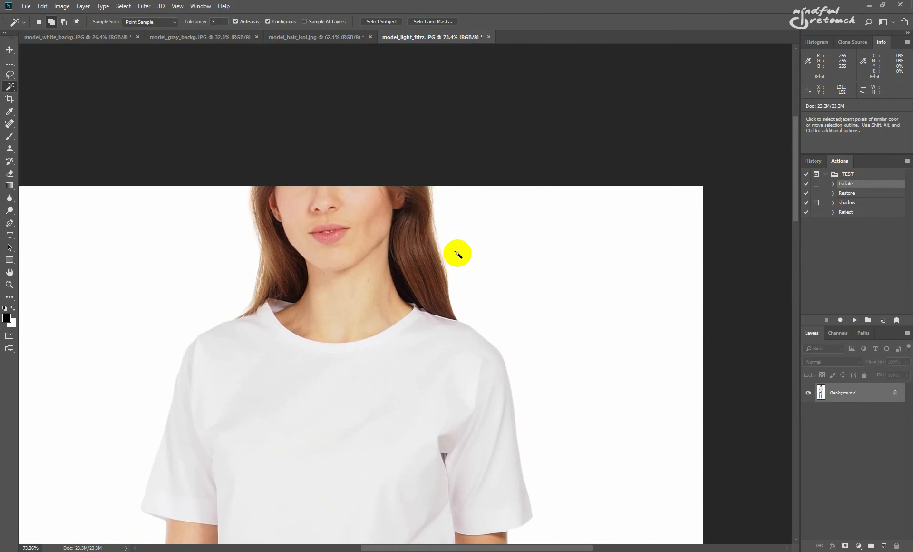
click(458, 254)
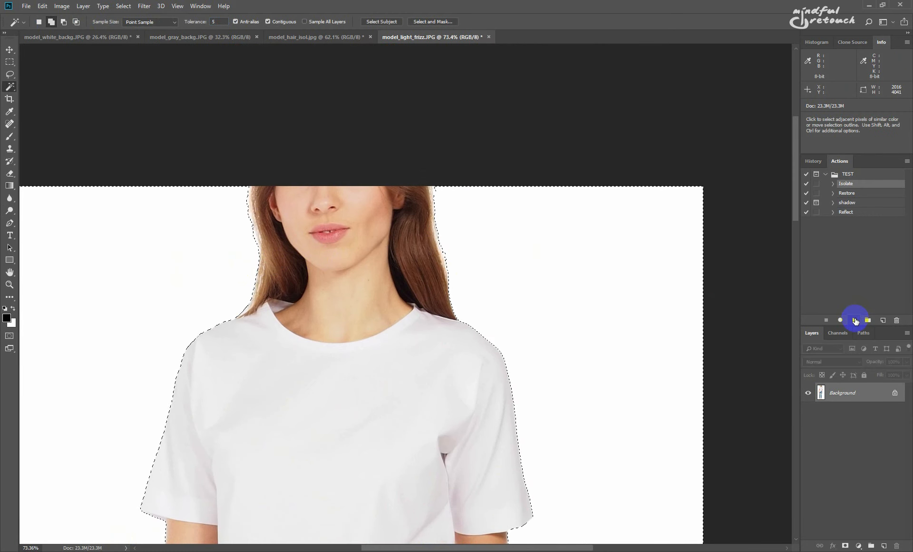
click(855, 320)
Lighten the frizzy outer hair edges on both sides with the Dodge tool on Highlights, reducing the brush size to 50.
scroll(340, 175, up, 3)
scroll(320, 175, up, 1)
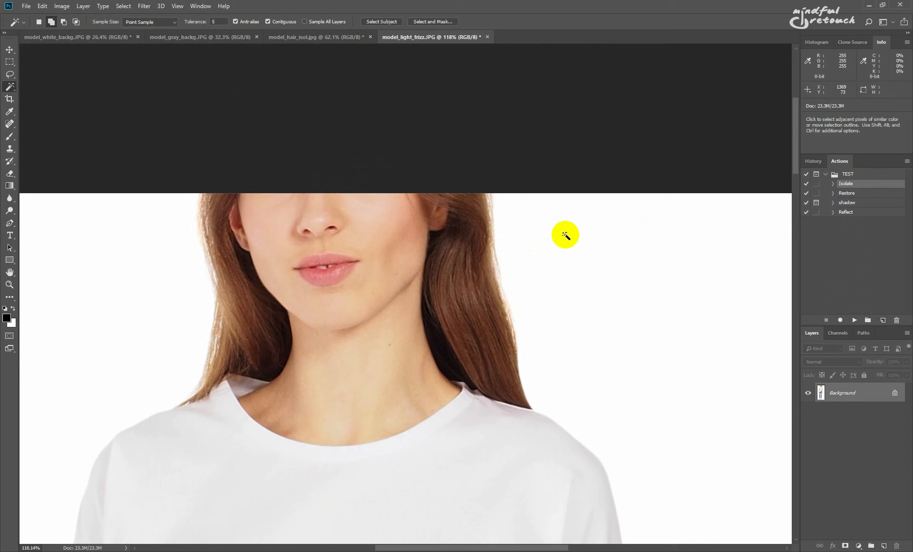
key(o)
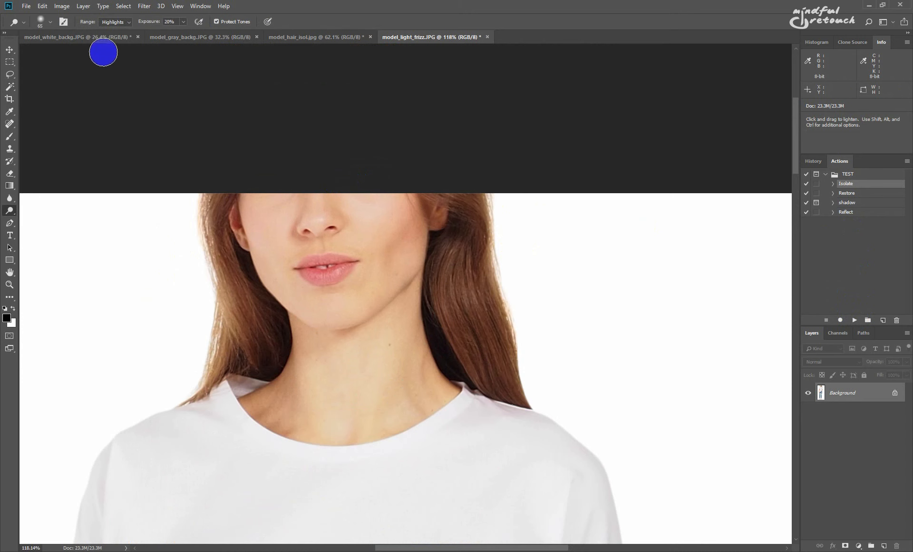
mouse_move(544, 186)
mouse_down()
mouse_move(521, 208)
mouse_move(506, 253)
mouse_move(532, 300)
mouse_move(526, 335)
mouse_move(499, 177)
mouse_move(507, 230)
mouse_move(503, 194)
mouse_up()
key(bracketleft)
key(bracketleft)
mouse_move(186, 188)
mouse_down()
mouse_move(199, 294)
mouse_move(166, 392)
mouse_up()
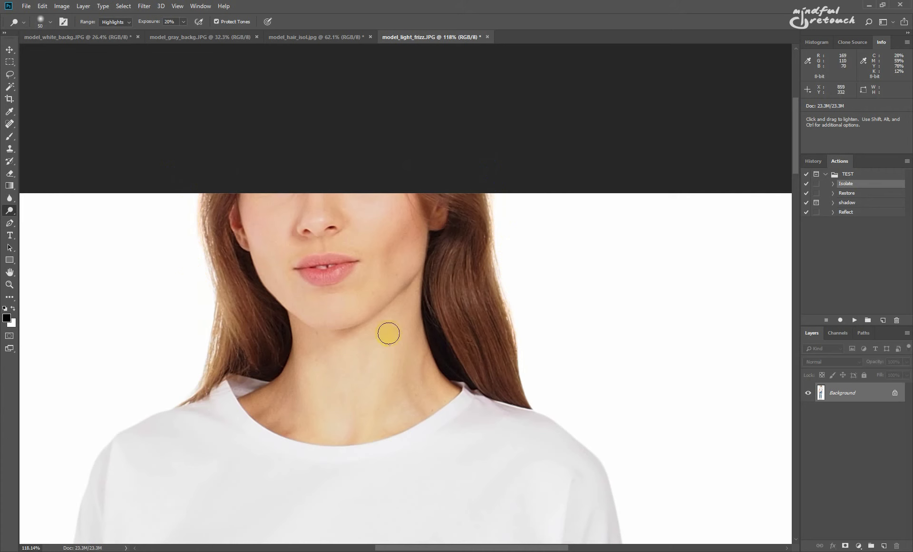